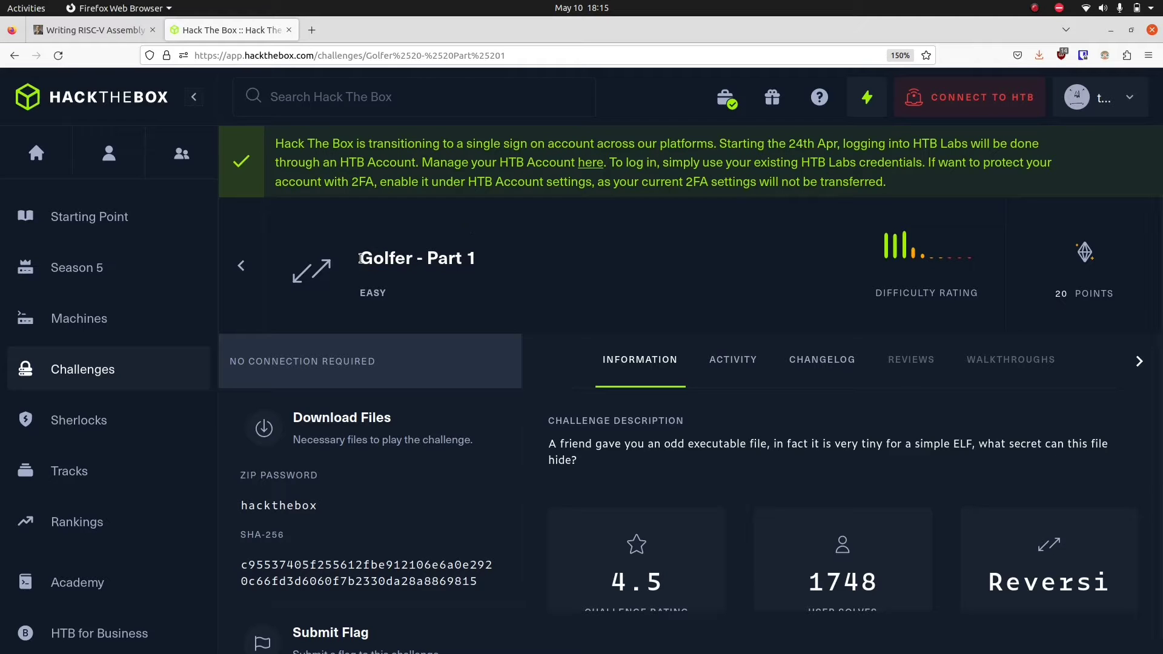
Highlight the 'Golfer - Part 1' challenge title and description on the challenge page
{"action": "left_click_drag", "start_coordinate": [360, 258], "coordinate": [511, 275]}
{"action": "left_click", "coordinate": [512, 274]}
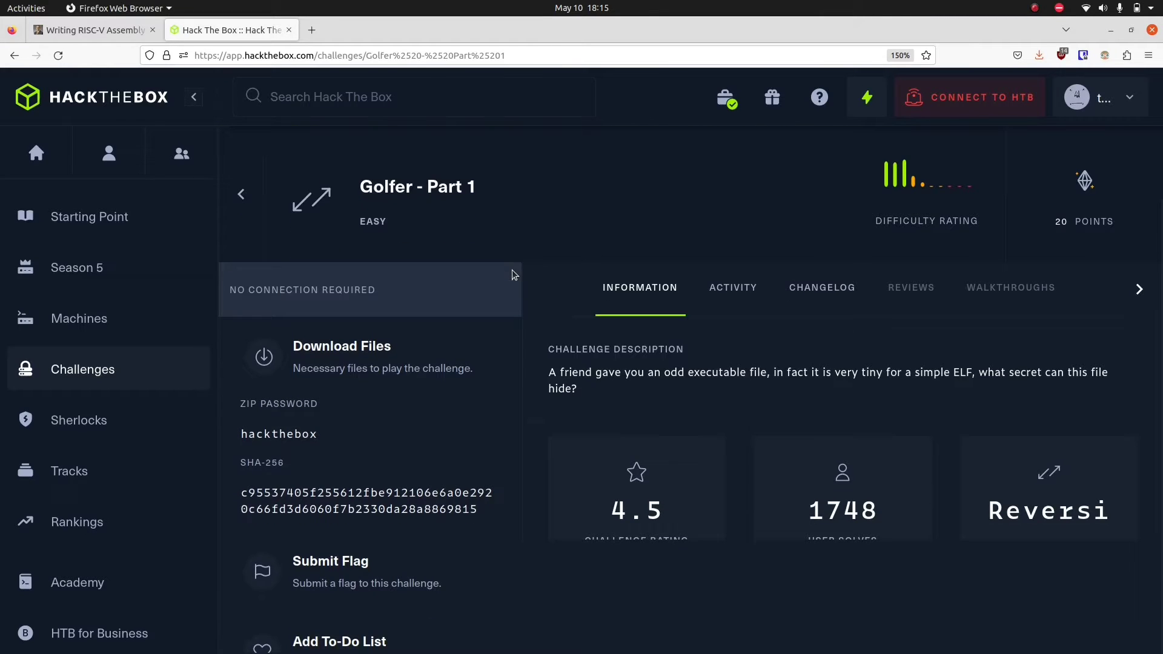
{"action": "mouse_move", "coordinate": [547, 368]}
{"action": "left_mouse_down"}
{"action": "mouse_move", "coordinate": [802, 376]}
{"action": "mouse_move", "coordinate": [804, 391]}
{"action": "left_mouse_up"}
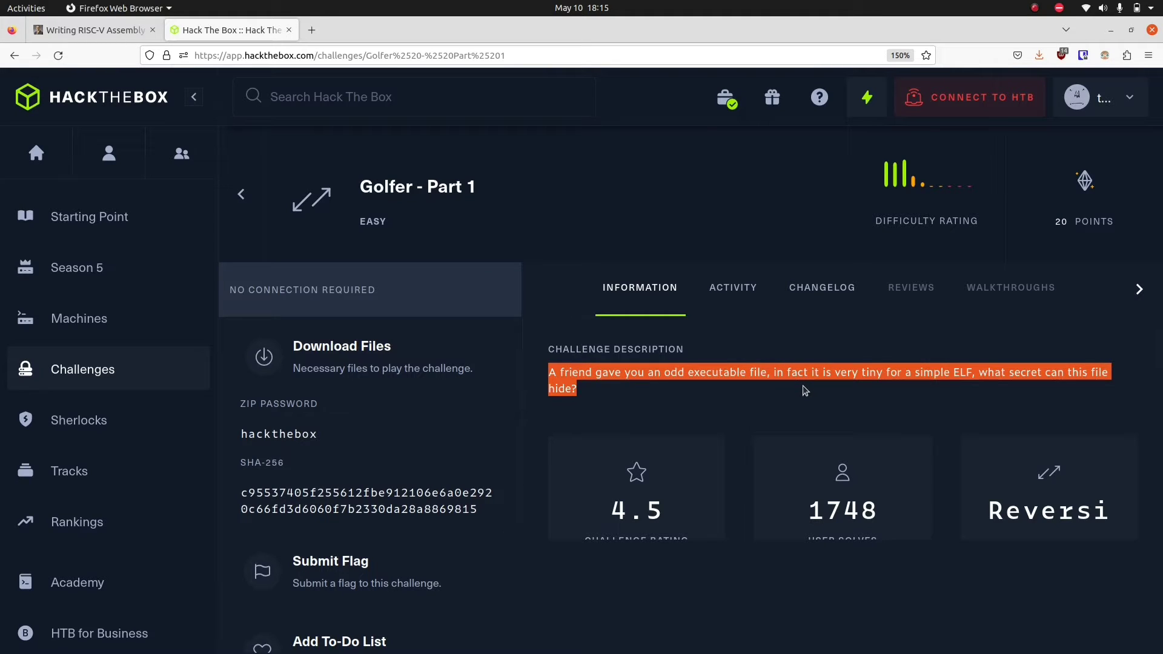
{"action": "left_click", "coordinate": [803, 391]}
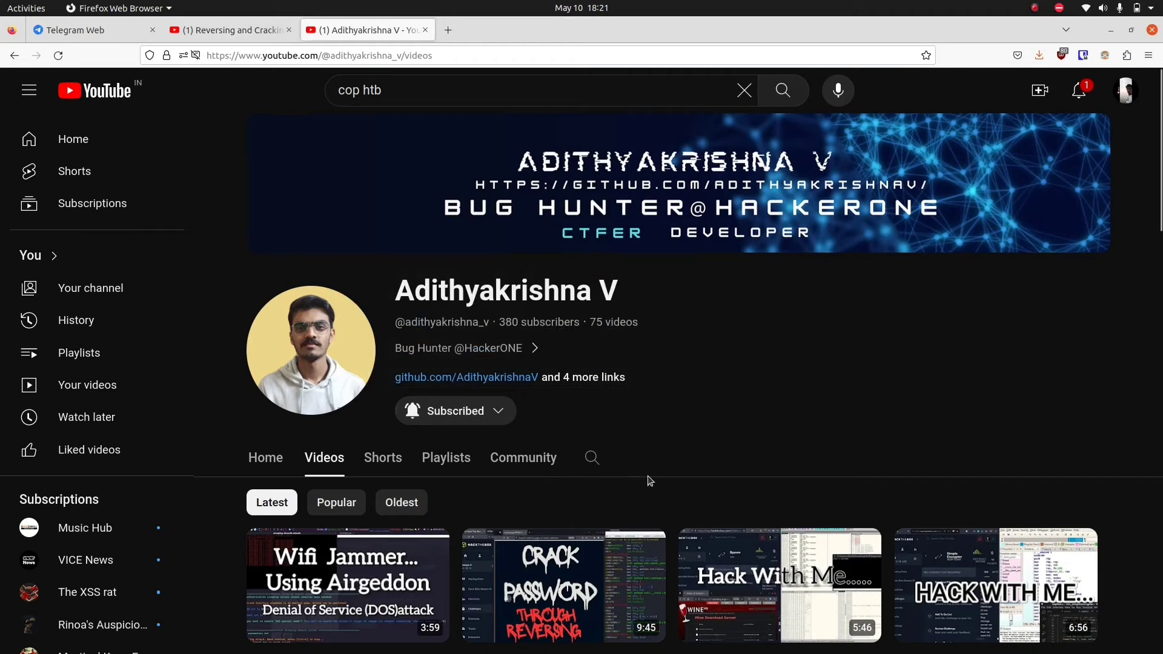
{"action": "key", "text": "alt+Tab"}
{"action": "key", "text": "alt+Tab"}
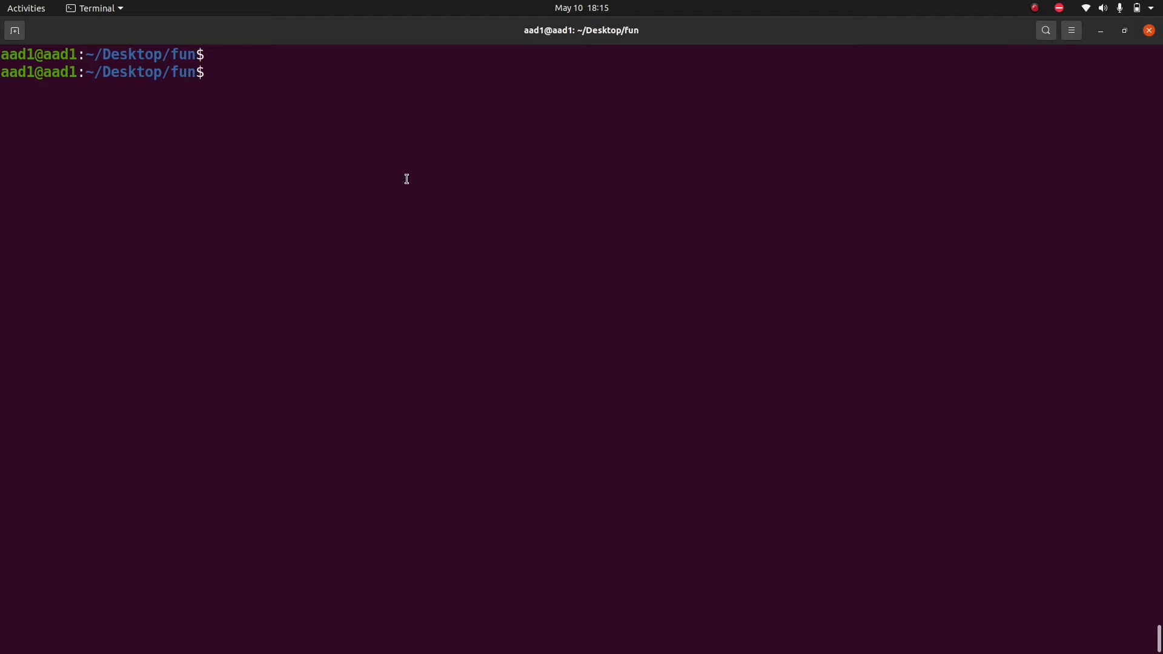
{"action": "type", "text": "ls"}
{"action": "key", "text": "Return"}
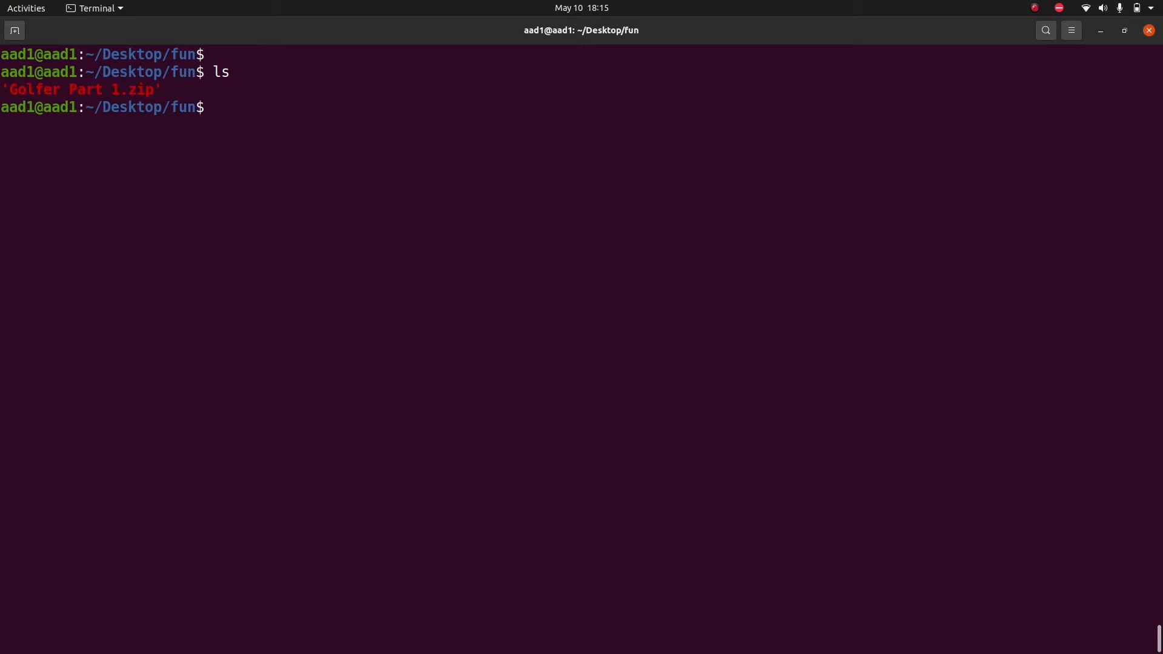
{"action": "type", "text": "unzip"}
{"action": "key", "text": "Tab"}
{"action": "key", "text": "Return"}
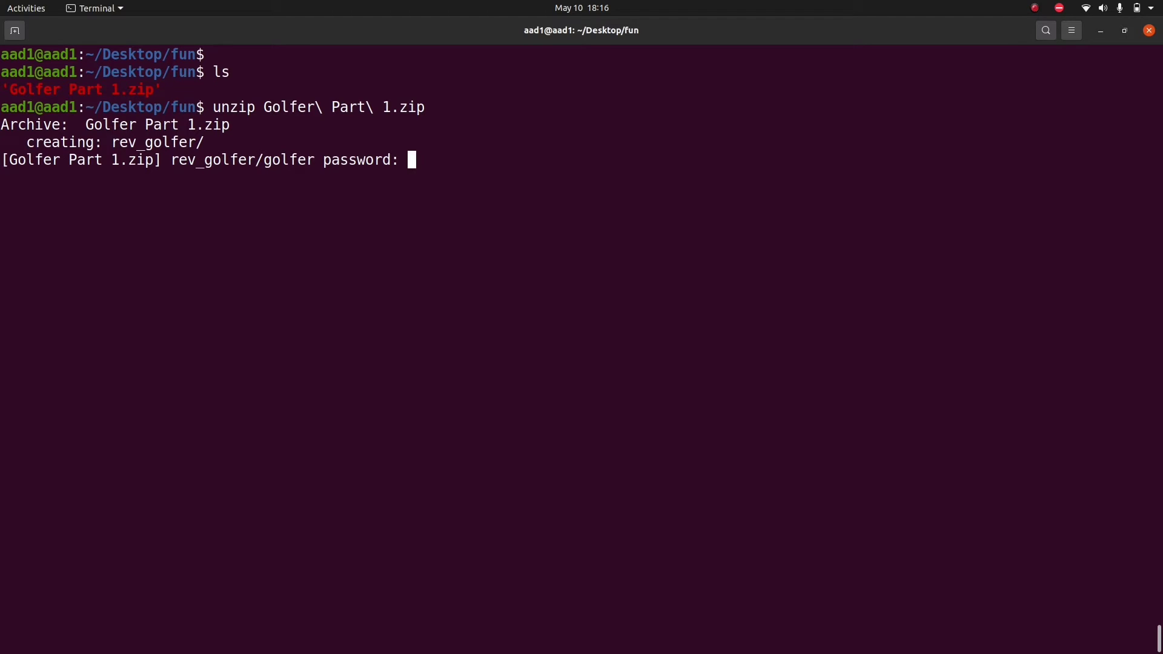
{"action": "type", "text": "hackthebox"}
{"action": "key", "text": "Return"}
{"action": "key", "text": "alt+Tab"}
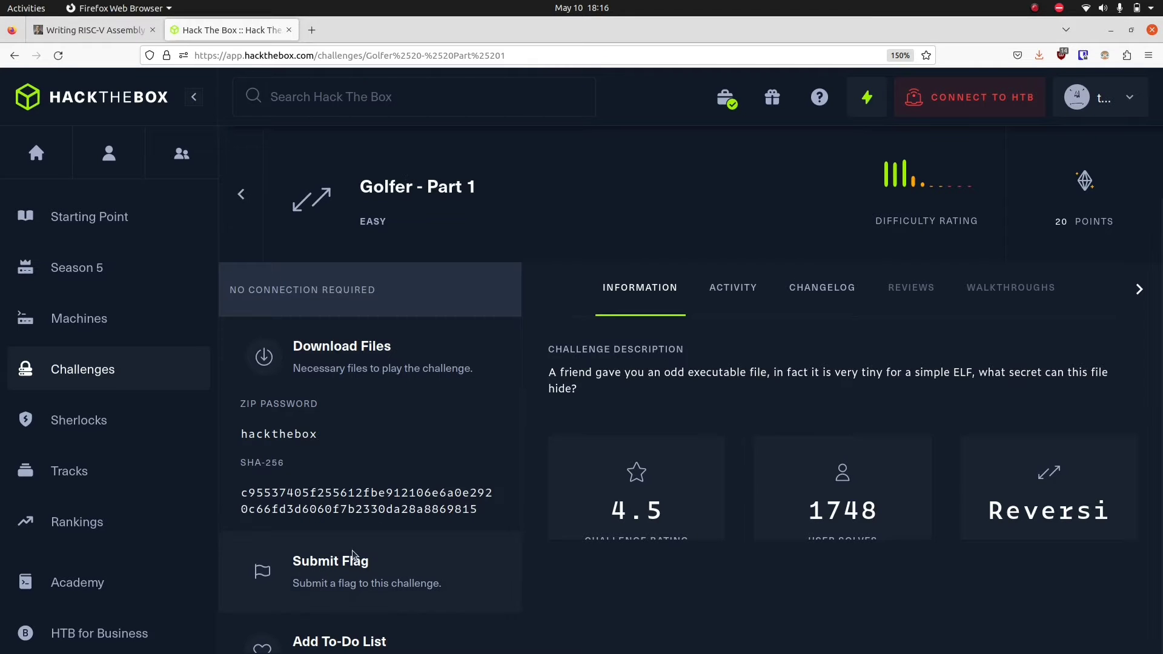
{"action": "scroll", "coordinate": [355, 556], "scroll_direction": "down", "scroll_amount": 2}
{"action": "scroll", "coordinate": [354, 554], "scroll_direction": "down", "scroll_amount": 1}
{"action": "scroll", "coordinate": [301, 409], "scroll_direction": "up", "scroll_amount": 2}
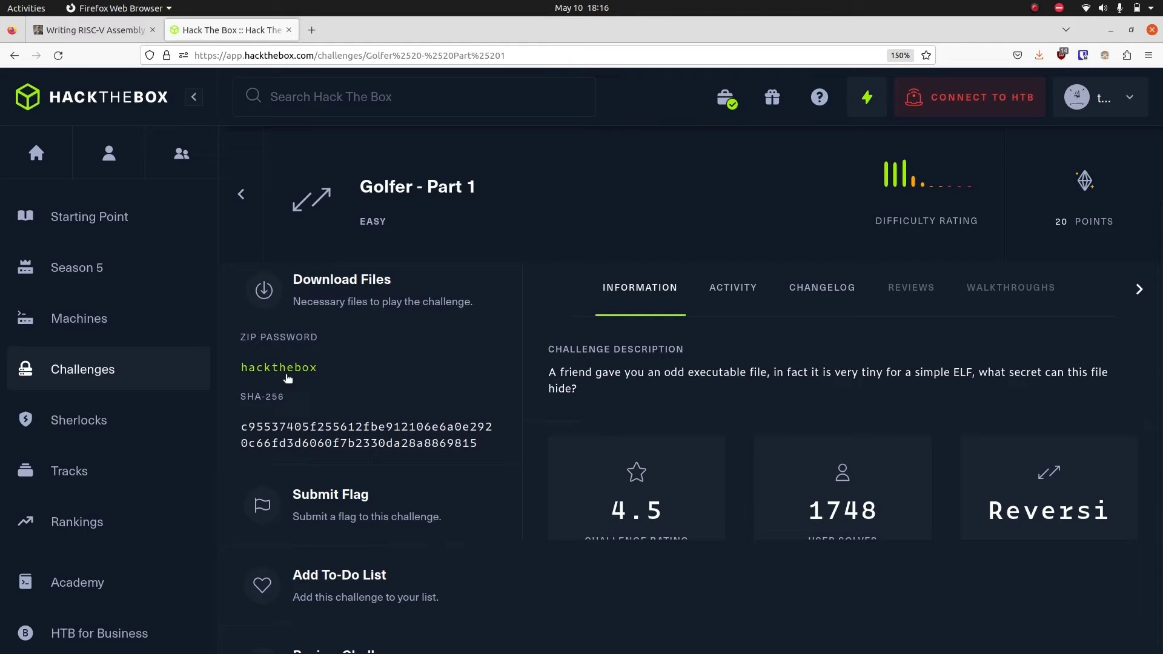
{"action": "left_click", "coordinate": [335, 375]}
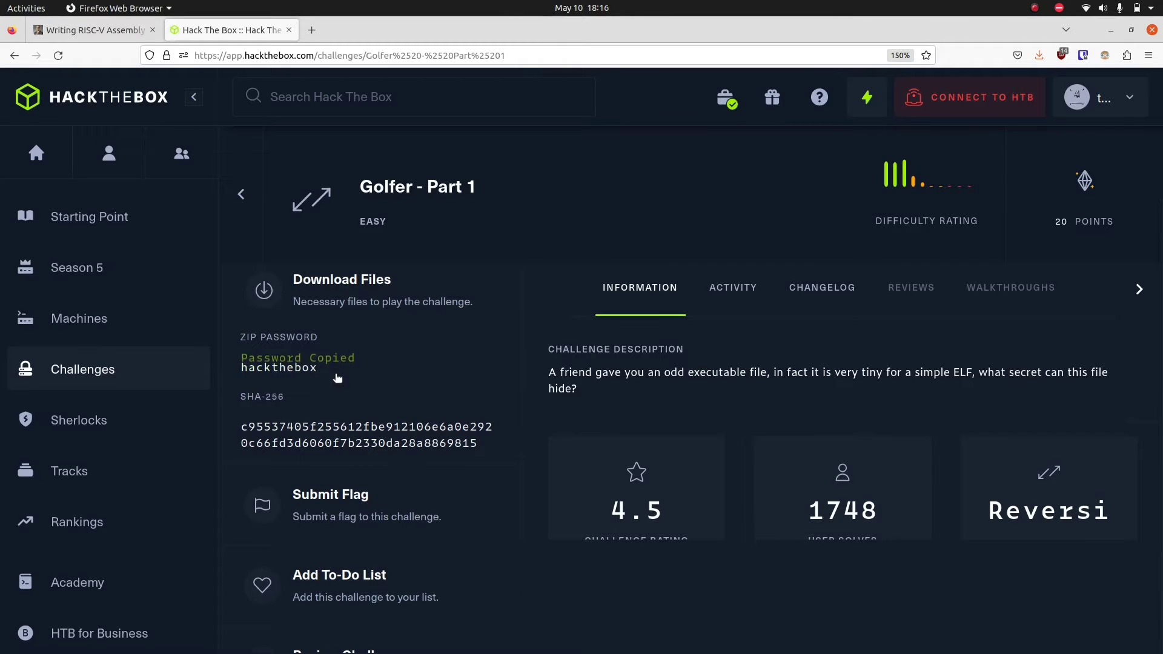
Finish extracting with the pasted password, list the folder, and enter rev_golfer
{"action": "key", "text": "alt+Tab"}
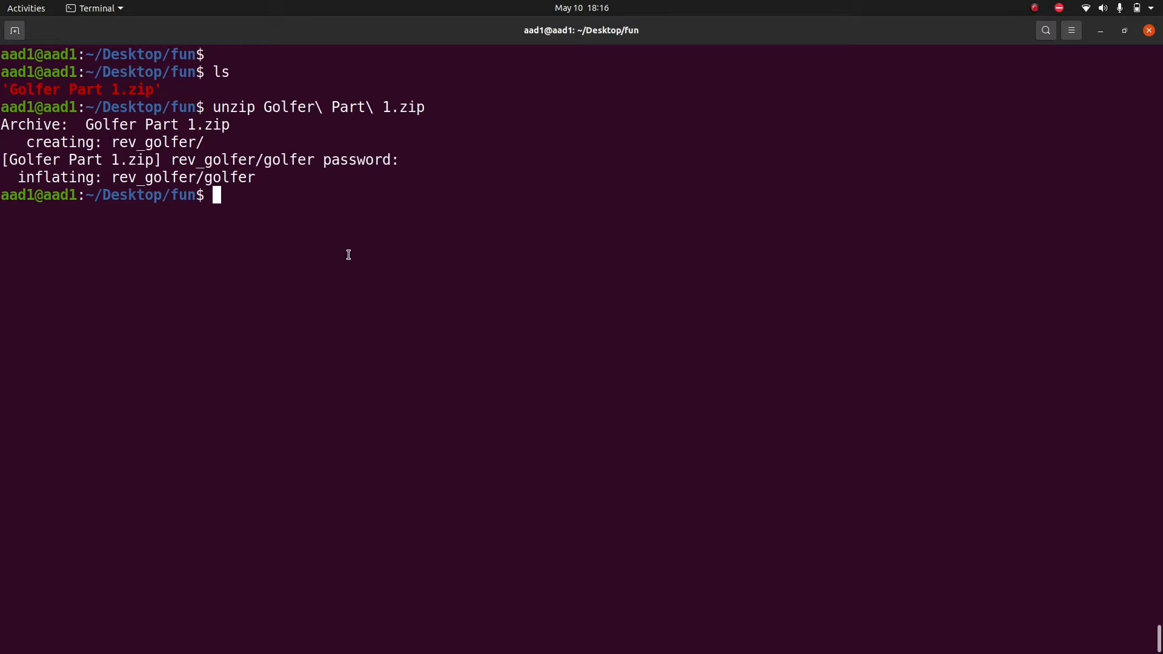
{"action": "type", "text": "ls"}
{"action": "key", "text": "Return"}
{"action": "type", "text": "cd rq"}
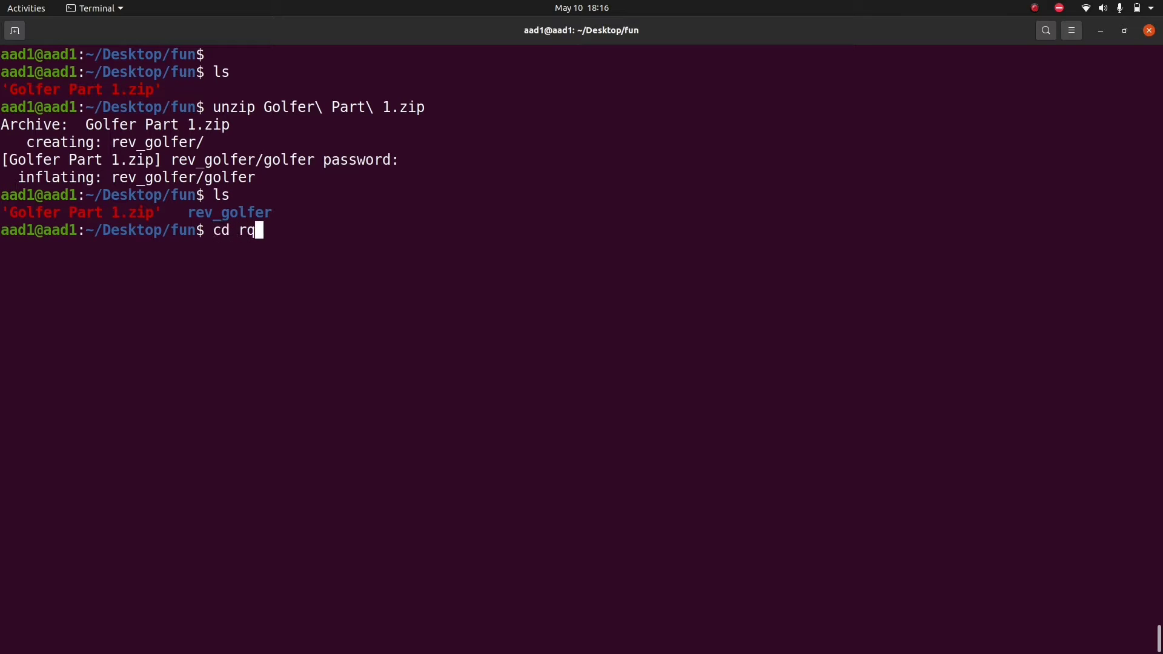
{"action": "key", "text": "BackSpace"}
{"action": "key", "text": "Tab"}
{"action": "key", "text": "Return"}
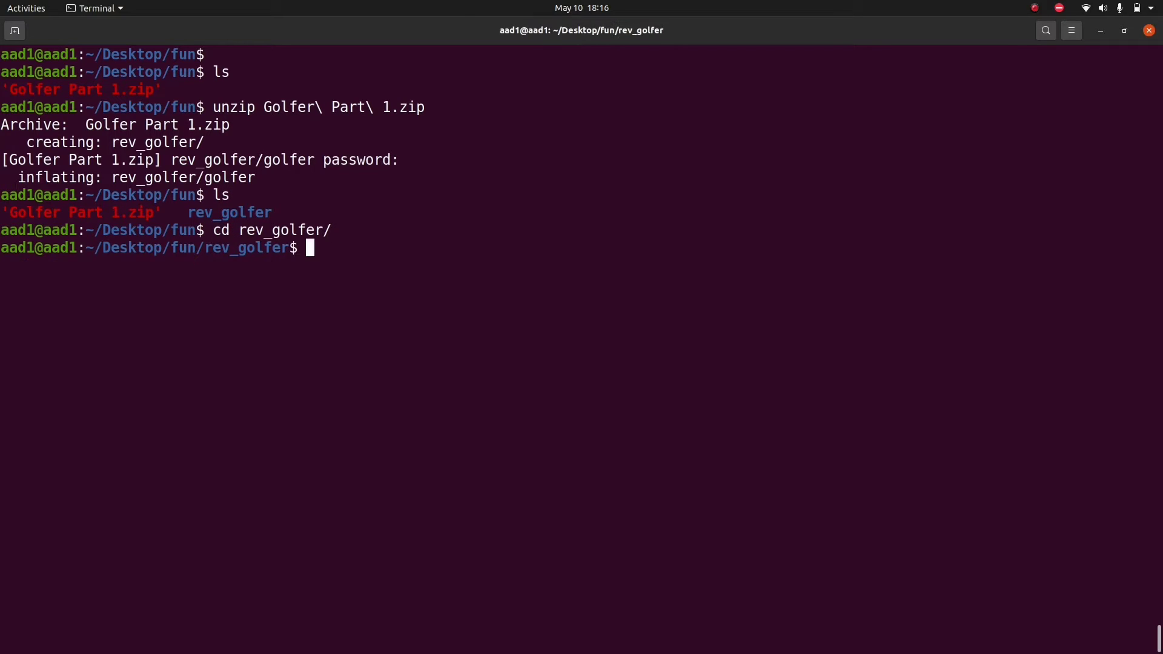
{"action": "type", "text": "ls"}
List rev_golfer, run ./golfer (no output), and begin the 'r2 golfer' command
{"action": "key", "text": "Return"}
{"action": "type", "text": "./"}
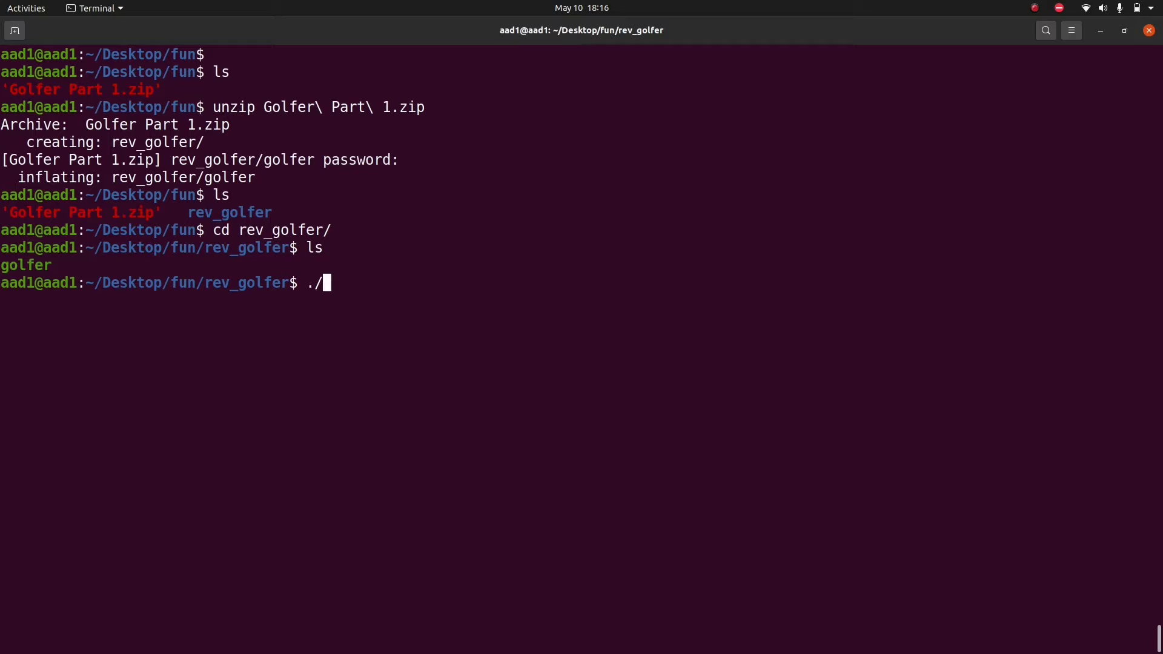
{"action": "type", "text": "g"}
{"action": "key", "text": "Tab"}
{"action": "key", "text": "Return"}
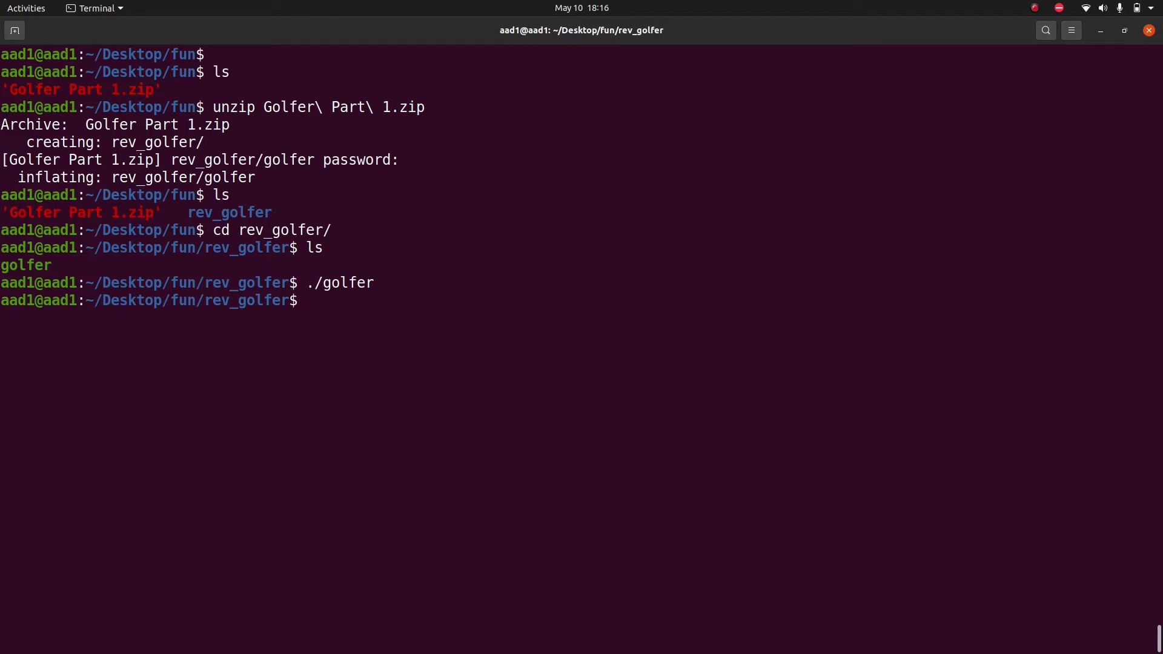
{"action": "type", "text": "r2"}
{"action": "type", "text": " g"}
{"action": "key", "text": "Tab"}
Open golfer in radare2's panels view and follow the entry jump to 0x8000127
{"action": "key", "text": "Return"}
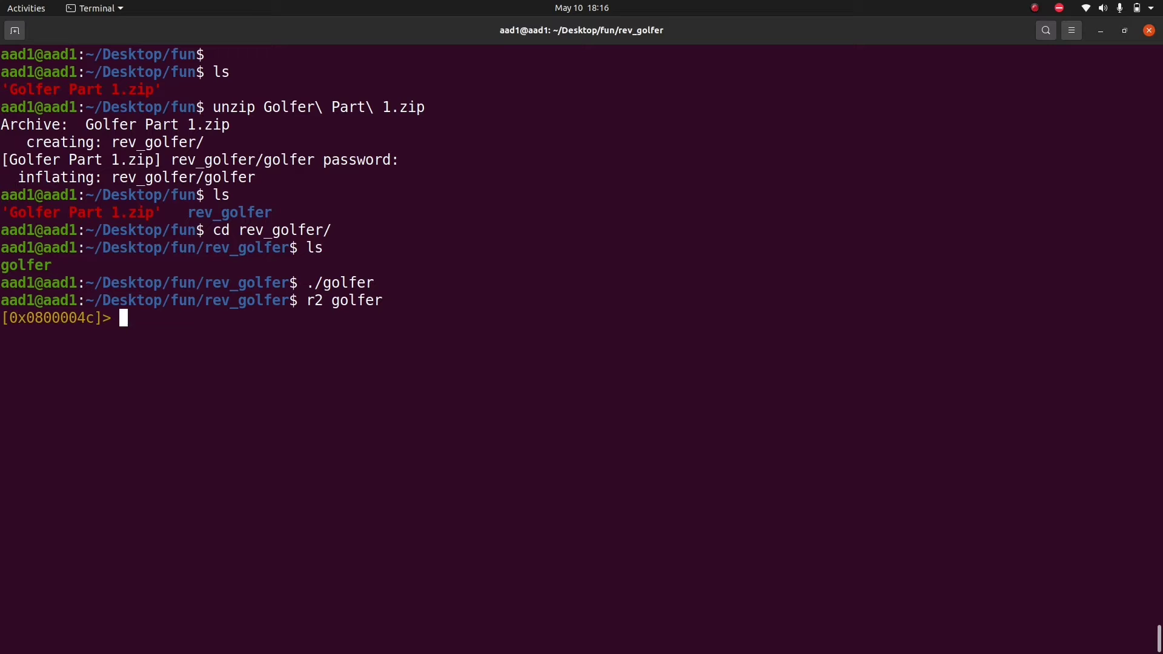
{"action": "type", "text": "v"}
{"action": "key", "text": "Return"}
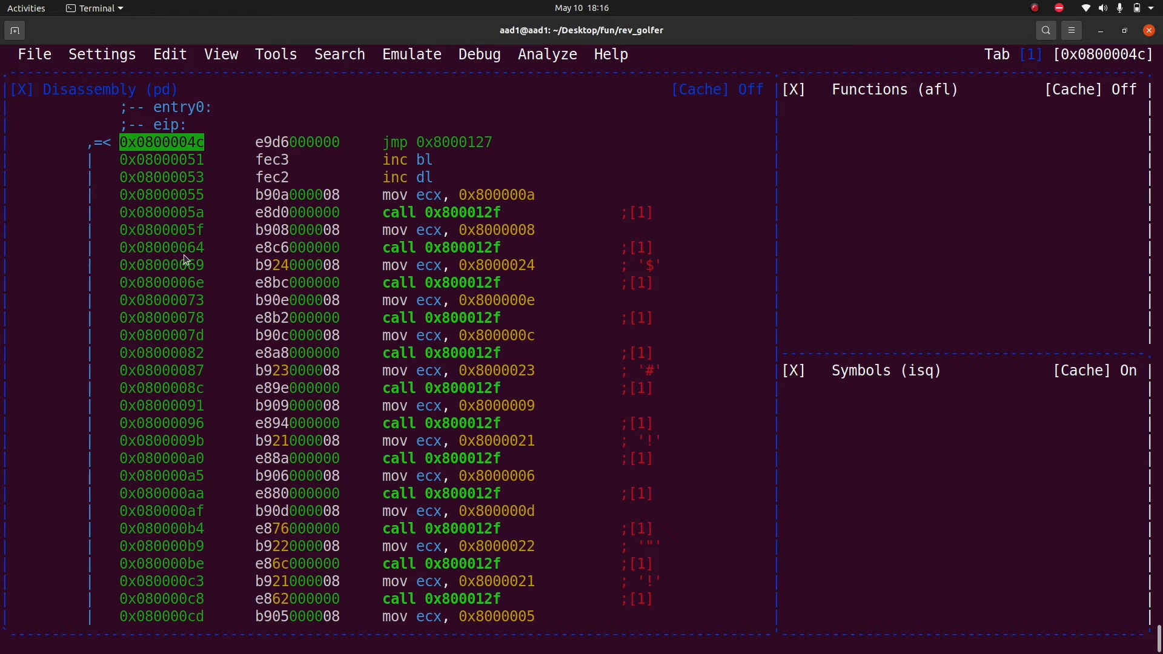
{"action": "key", "text": "j"}
{"action": "key", "text": "k"}
{"action": "key", "text": "k"}
{"action": "scroll", "coordinate": [237, 320], "scroll_direction": "up", "scroll_amount": 3}
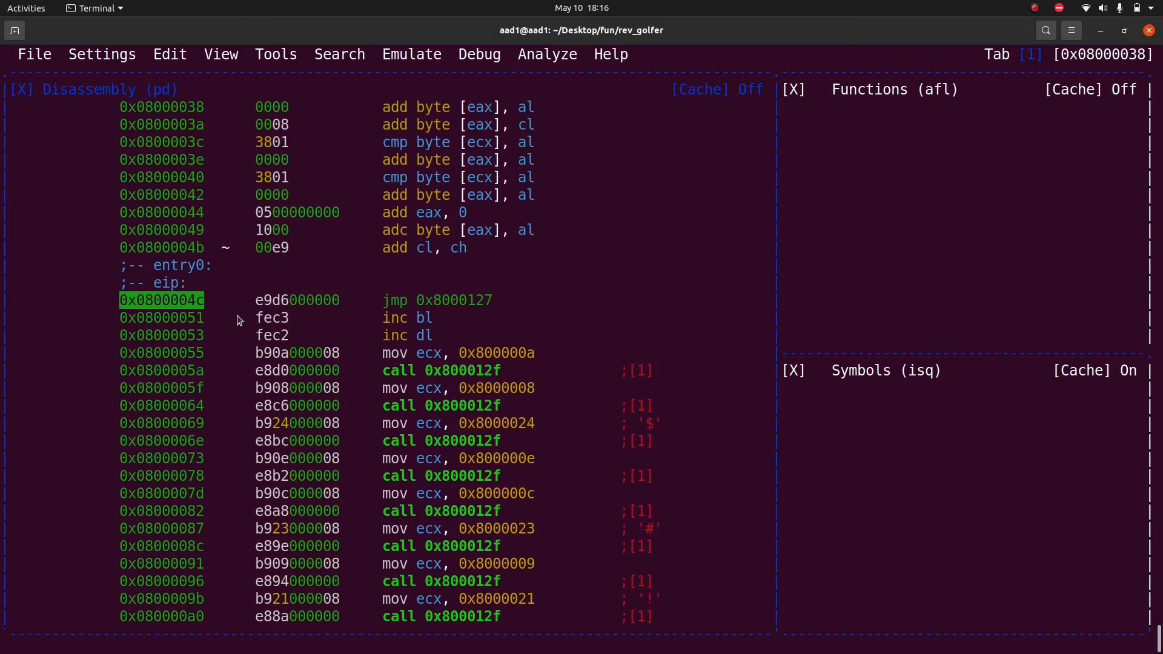
{"action": "scroll", "coordinate": [237, 320], "scroll_direction": "up", "scroll_amount": 2}
{"action": "scroll", "coordinate": [237, 320], "scroll_direction": "up", "scroll_amount": 3}
{"action": "scroll", "coordinate": [236, 319], "scroll_direction": "up", "scroll_amount": 3}
{"action": "scroll", "coordinate": [236, 320], "scroll_direction": "down", "scroll_amount": 5}
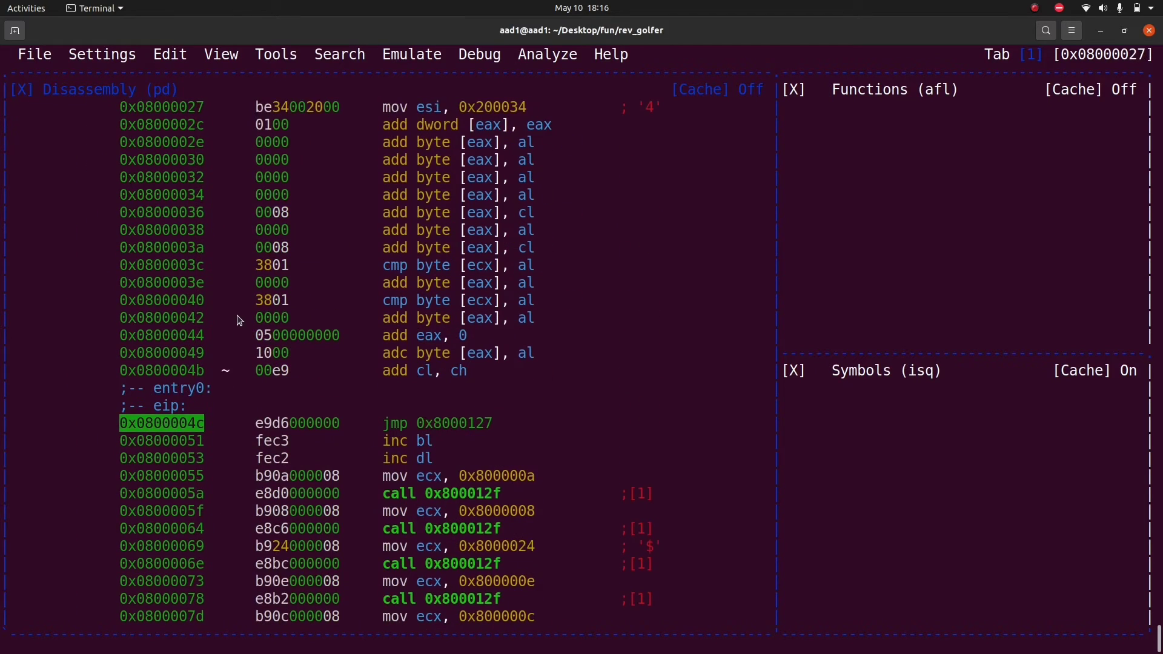
{"action": "left_click", "coordinate": [443, 425]}
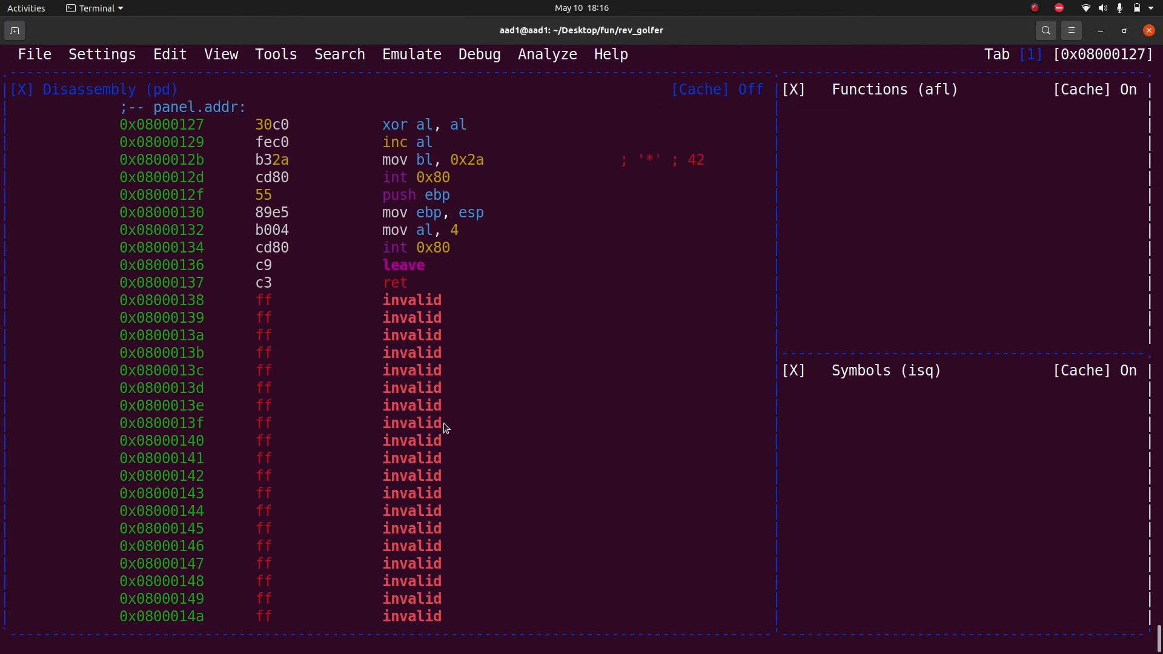
{"action": "scroll", "coordinate": [443, 423], "scroll_direction": "up", "scroll_amount": 1}
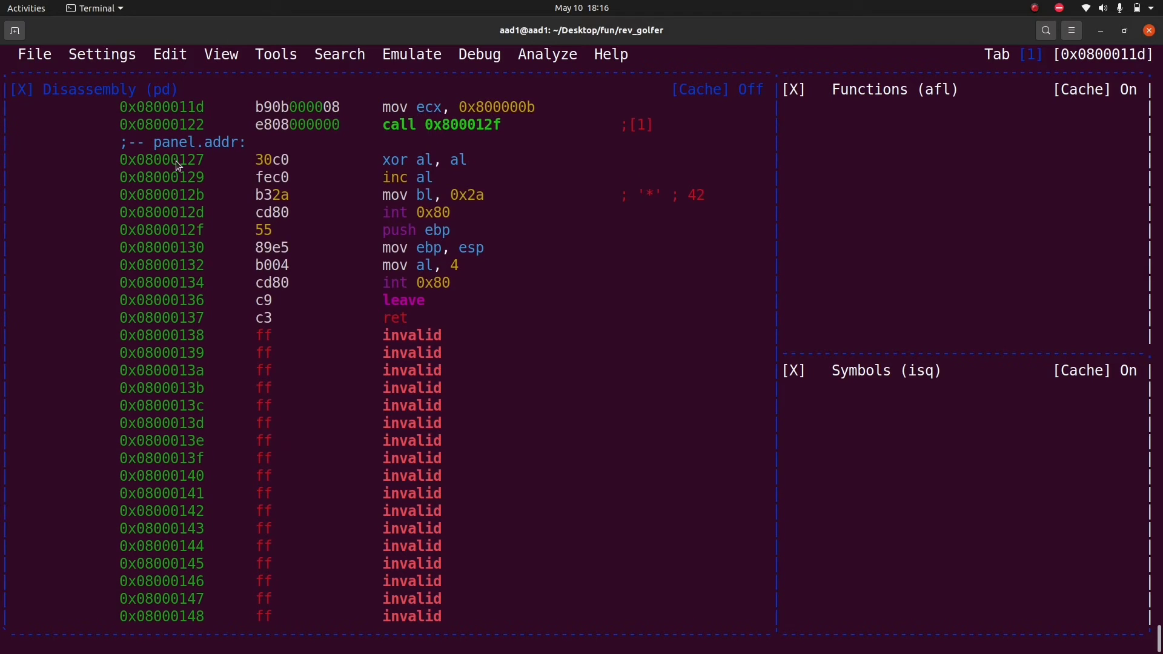
{"action": "scroll", "coordinate": [175, 162], "scroll_direction": "up", "scroll_amount": 5}
{"action": "scroll", "coordinate": [176, 161], "scroll_direction": "up", "scroll_amount": 7}
{"action": "scroll", "coordinate": [175, 161], "scroll_direction": "up", "scroll_amount": 4}
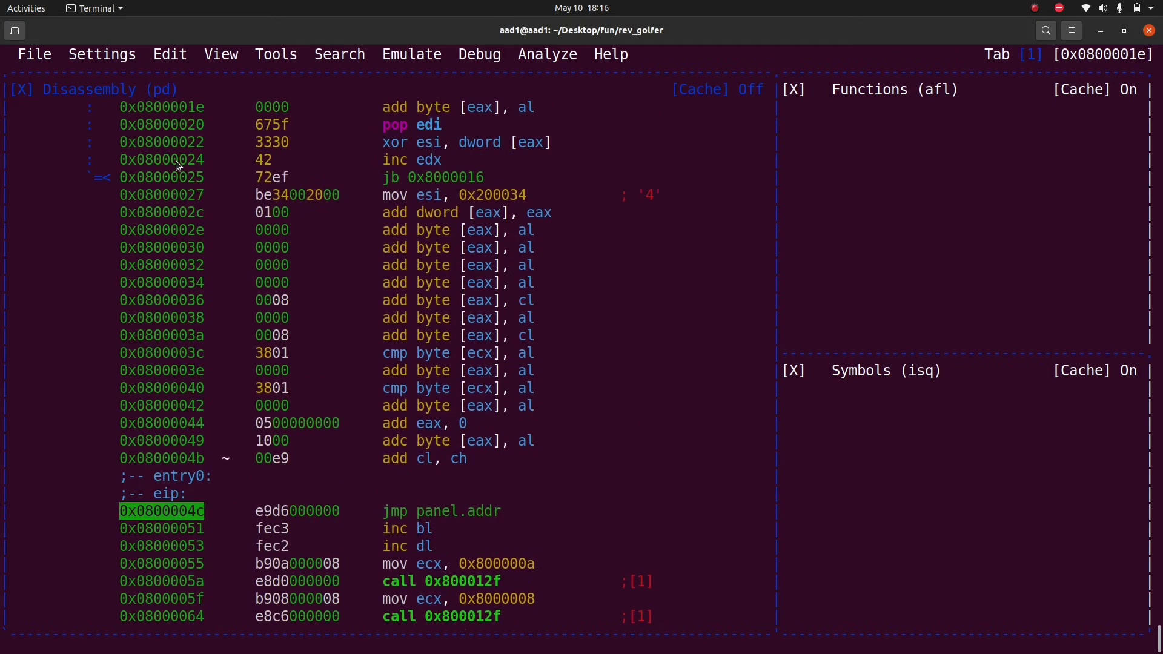
{"action": "scroll", "coordinate": [176, 161], "scroll_direction": "down", "scroll_amount": 3}
{"action": "scroll", "coordinate": [175, 161], "scroll_direction": "down", "scroll_amount": 3}
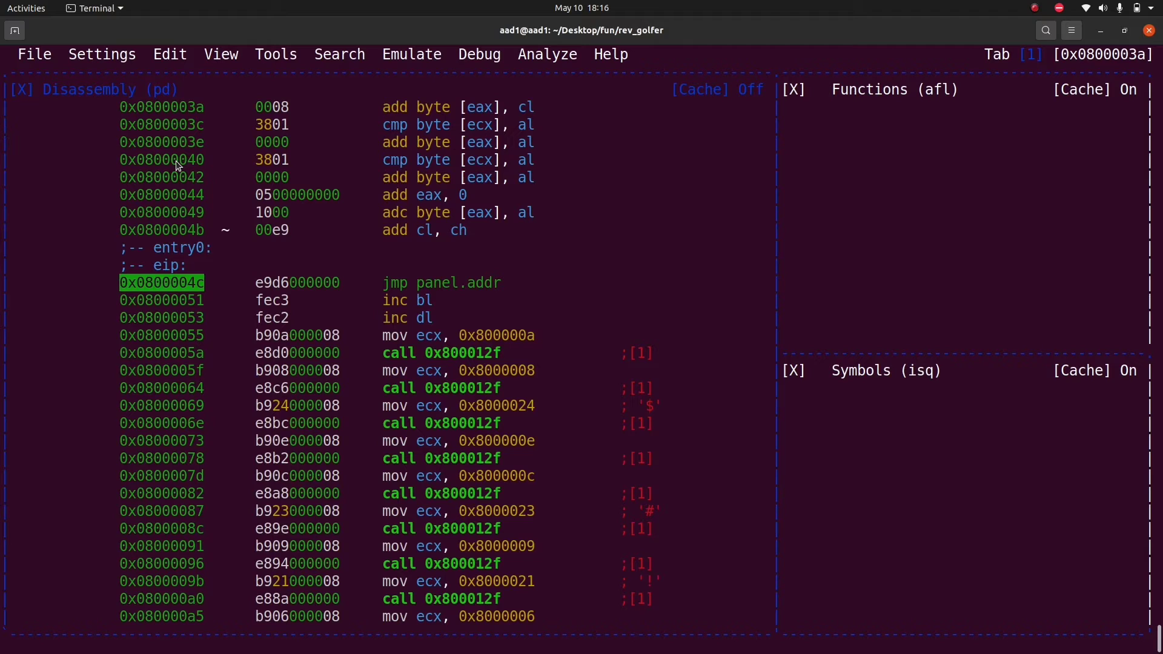
Open golfer in radare2 panels view in a second, maximized terminal from Desktop/fun/rev_golfer
{"action": "key", "text": "ctrl+alt+t"}
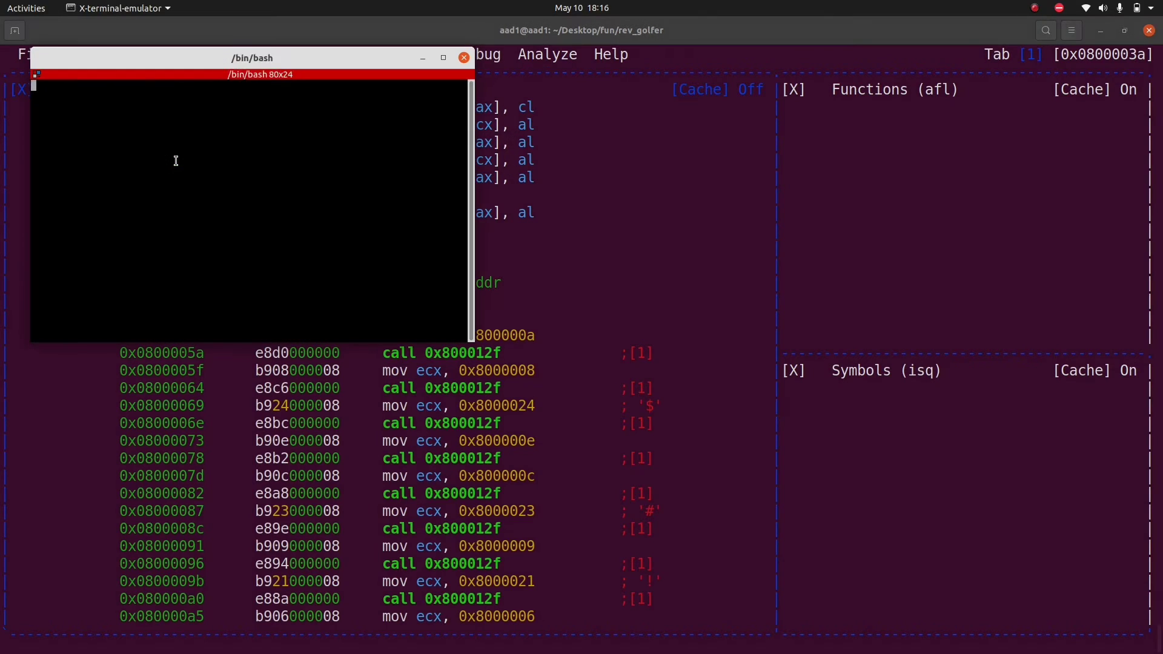
{"action": "type", "text": "cd Desktop/"}
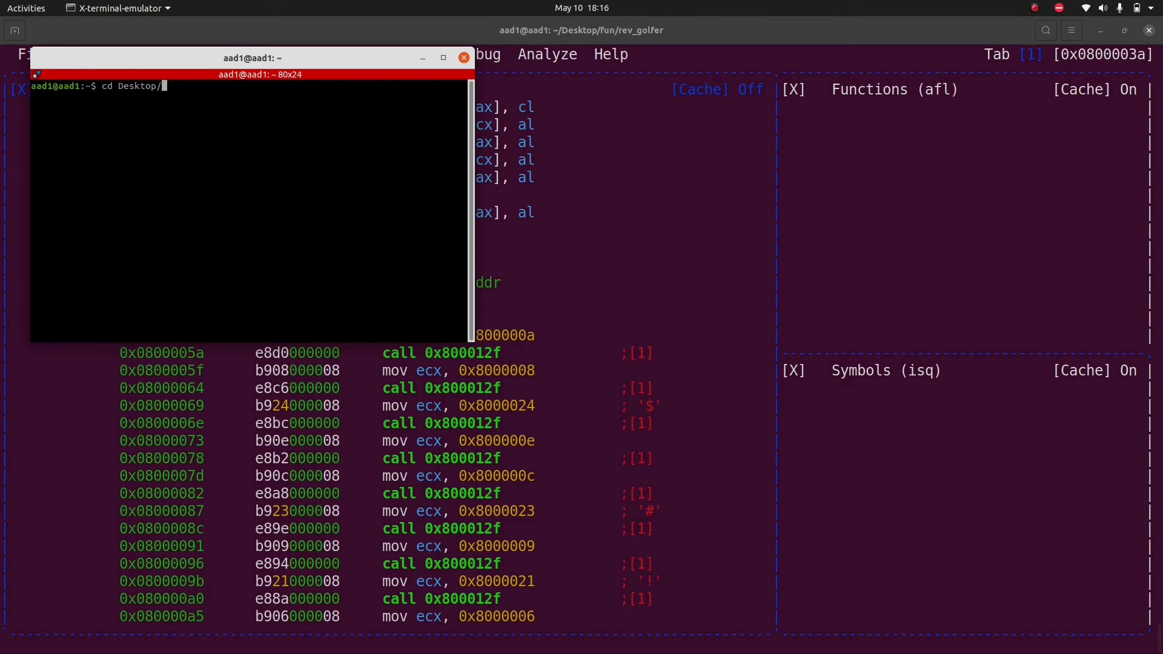
{"action": "type", "text": "fun/rev_golfer/"}
{"action": "key", "text": "Return"}
{"action": "type", "text": "r"}
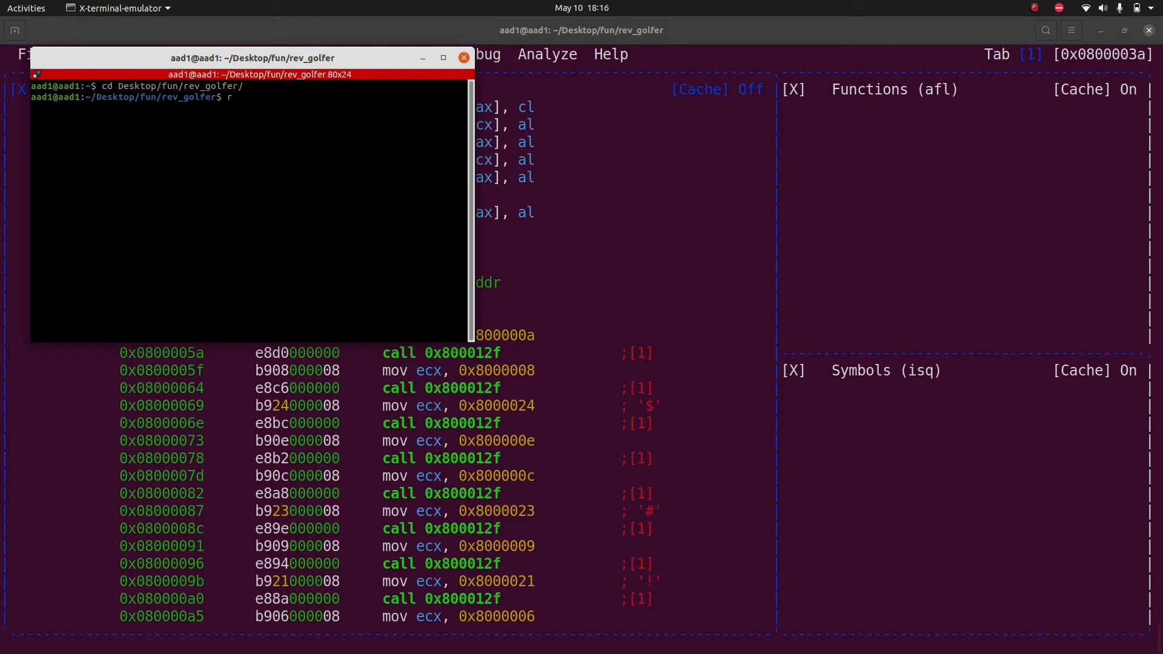
{"action": "type", "text": "2 golfer"}
{"action": "key", "text": "Return"}
{"action": "type", "text": "v"}
{"action": "key", "text": "Return"}
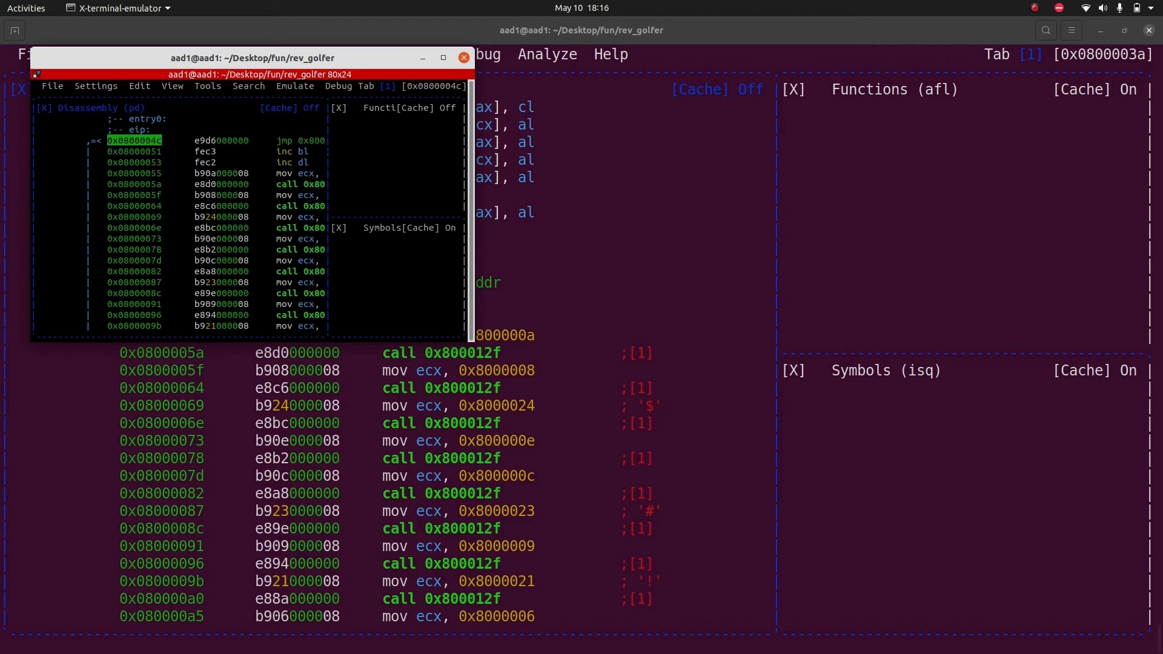
{"action": "left_click", "coordinate": [440, 60]}
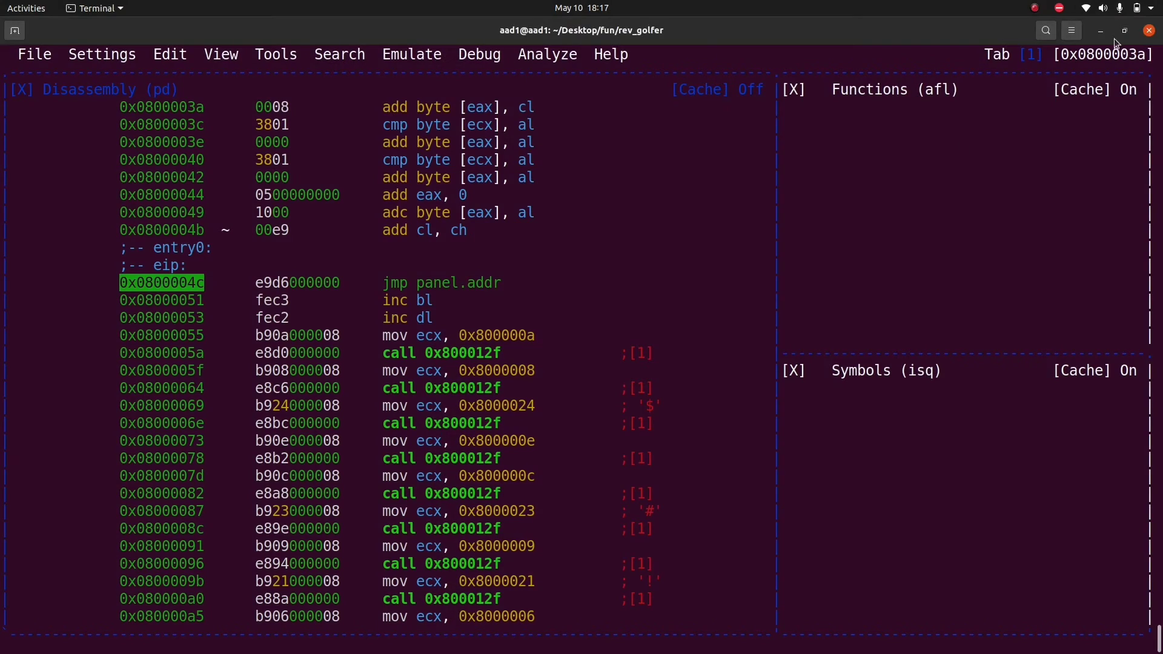
Seek to entry0 at 0x0800004c from the panels prompt and print its jump with pd1
{"action": "key", "text": "colon"}
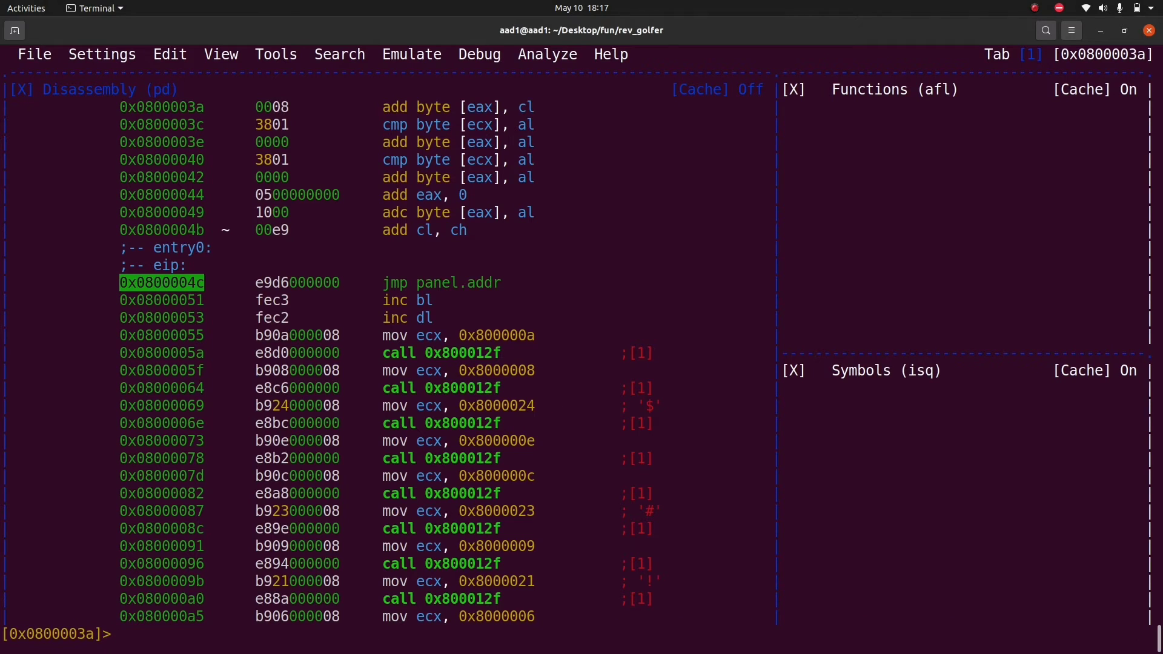
{"action": "type", "text": "s"}
{"action": "right_click", "coordinate": [171, 284]}
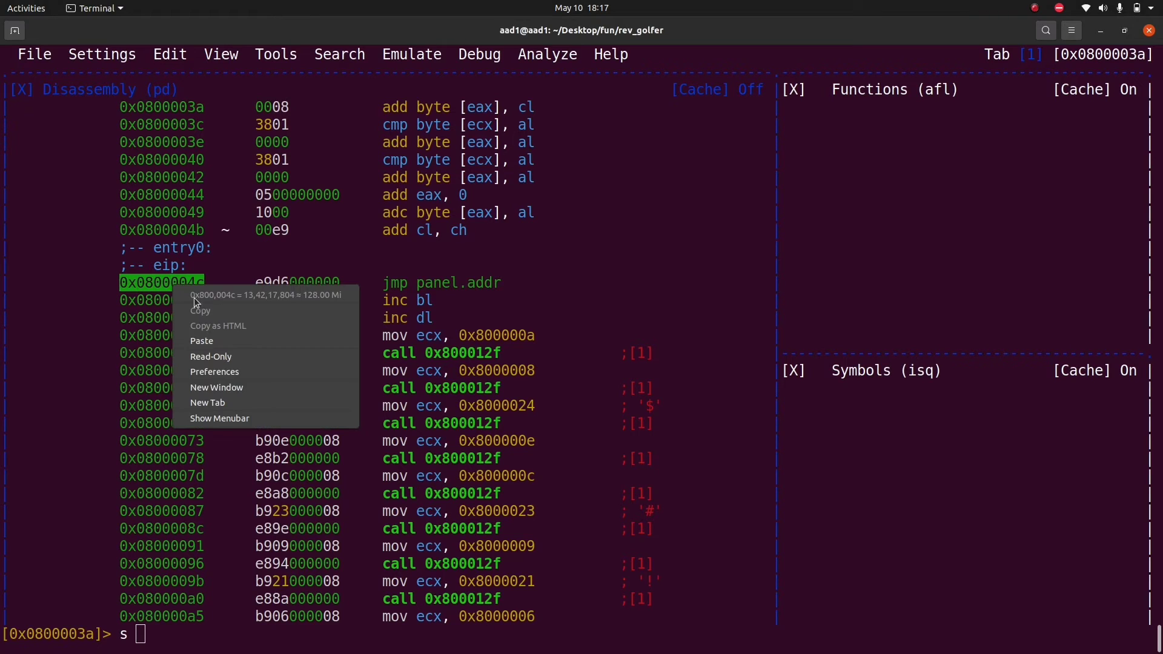
{"action": "key", "text": "Escape"}
{"action": "type", "text": "0x"}
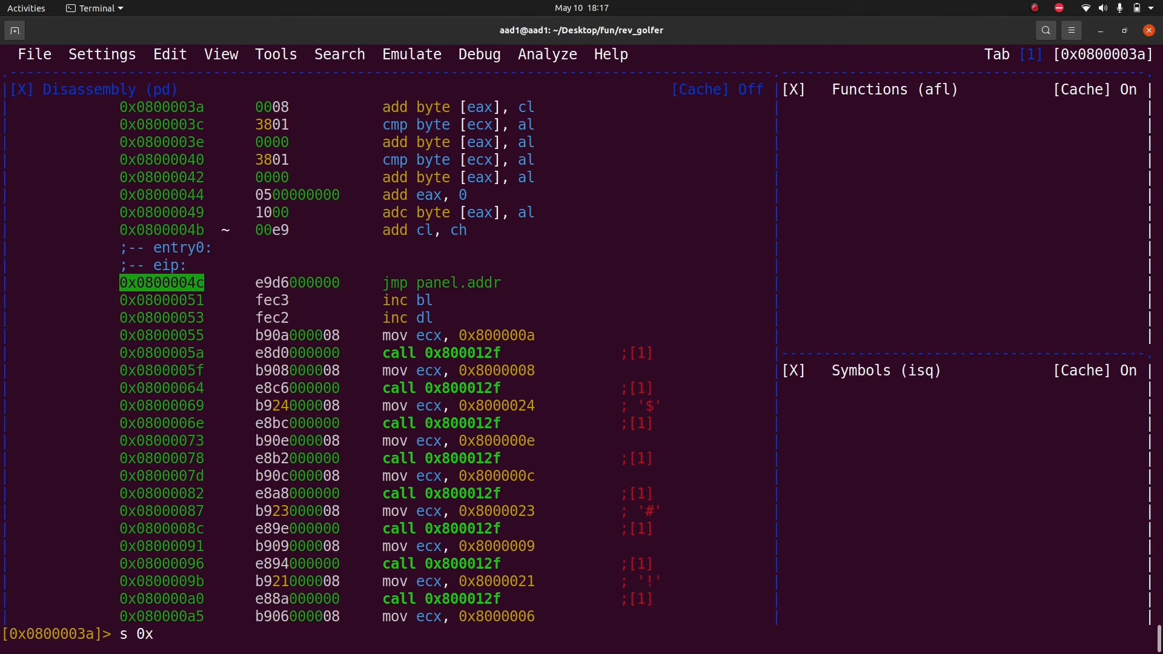
{"action": "type", "text": "08"}
{"action": "type", "text": "0000"}
{"action": "type", "text": "4c"}
{"action": "key", "text": "Return"}
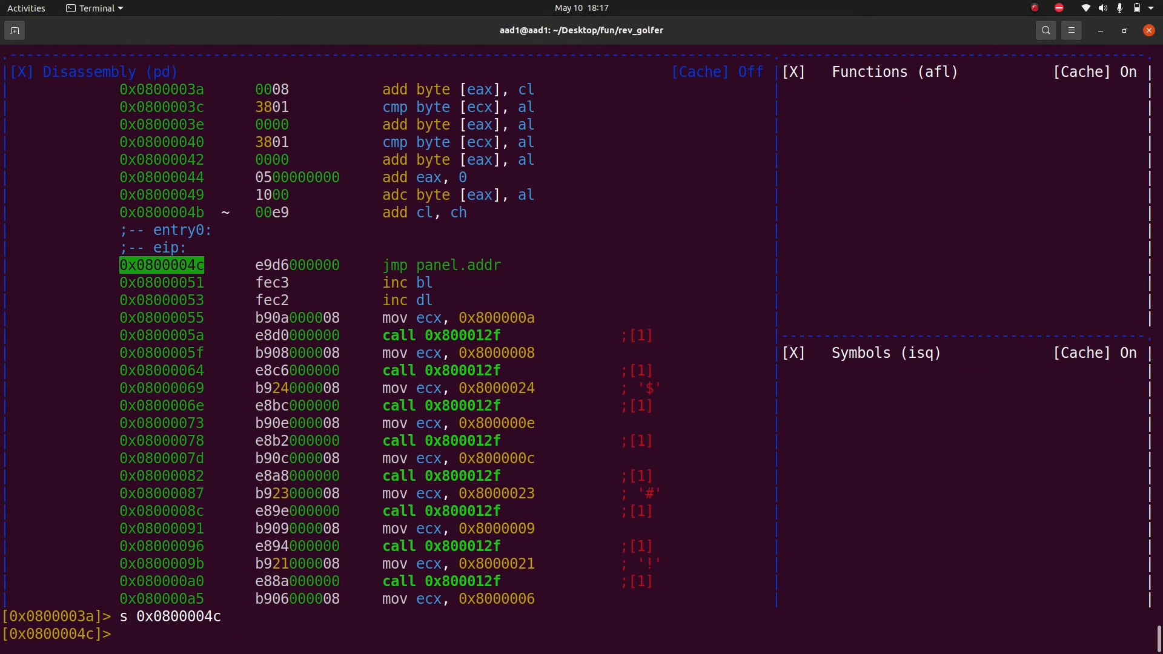
{"action": "type", "text": "pd1"}
{"action": "key", "text": "Return"}
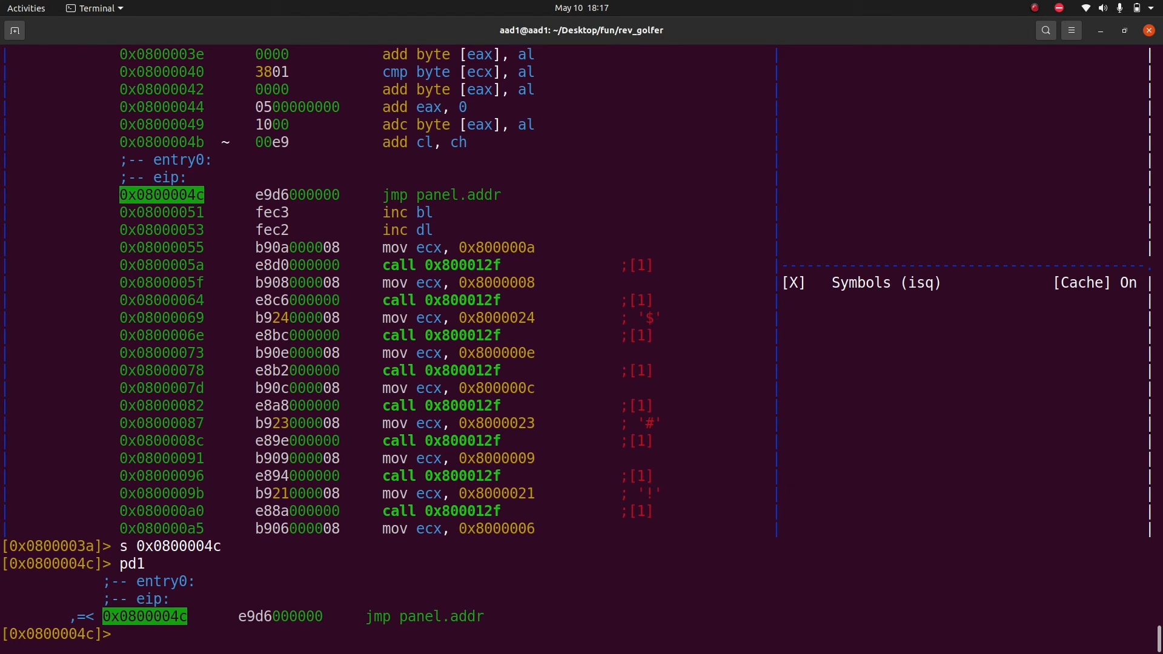
{"action": "type", "text": "oo"}
{"action": "type", "text": "+"}
Reopen golfer in read-write mode with 'oo+'
{"action": "key", "text": "Return"}
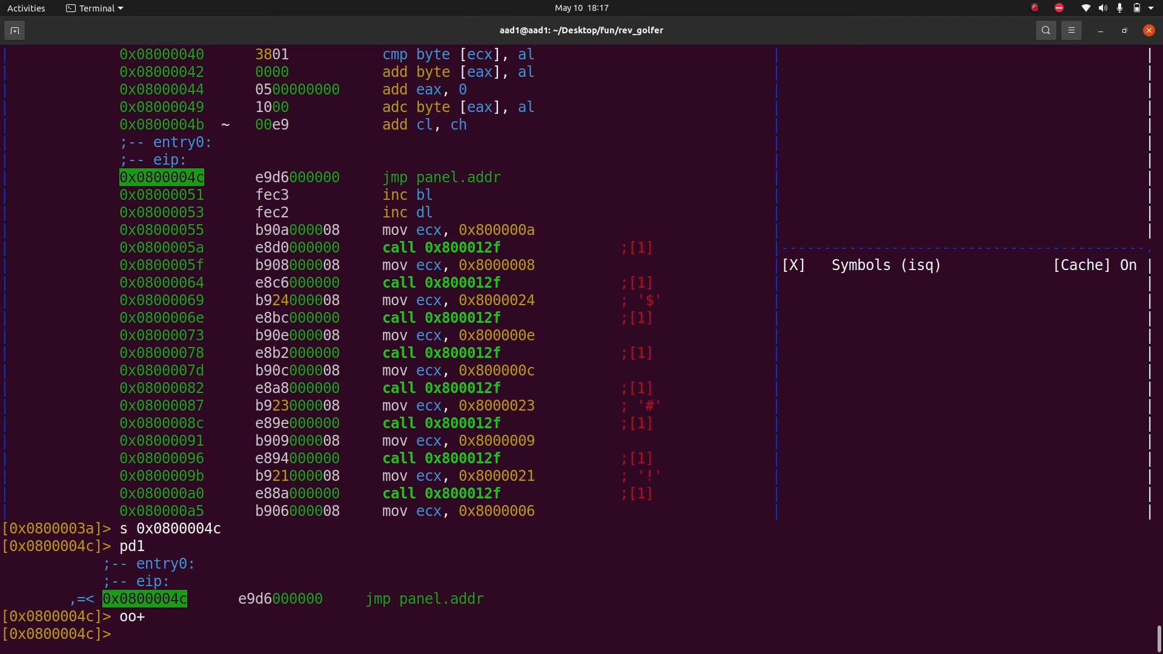
{"action": "type", "text": "p"}
{"action": "key", "text": "BackSpace"}
{"action": "type", "text": "wao"}
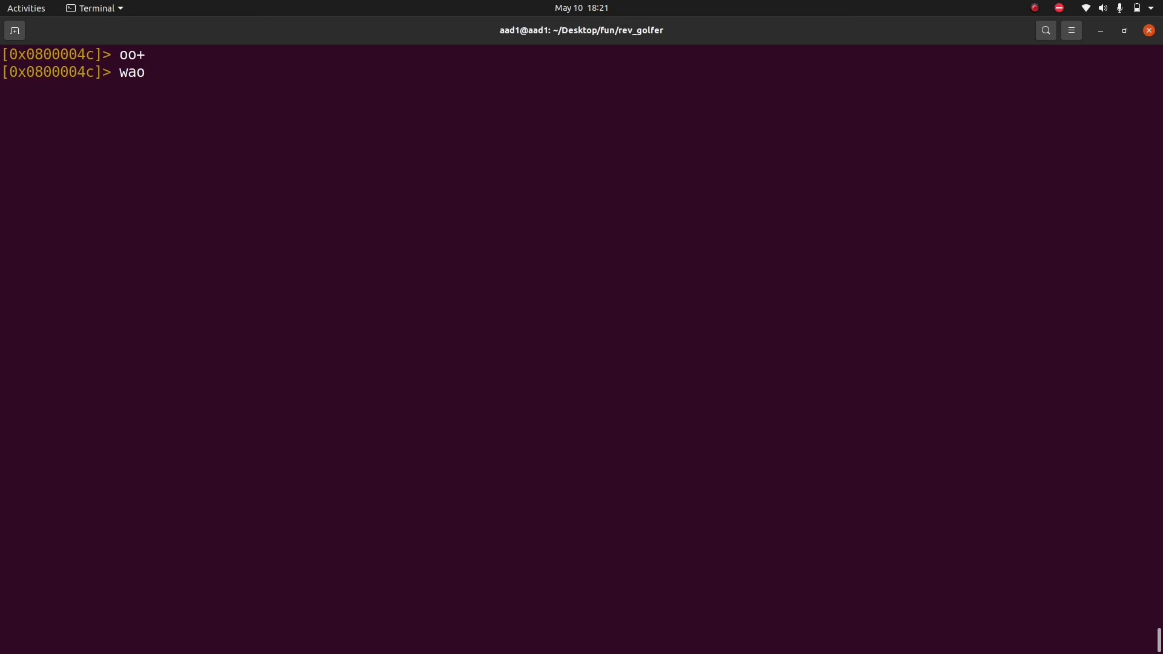
{"action": "type", "text": " nop"}
Patch the entry jump at 0x0800004c to a nop with 'wao nop' and verify with pd1
{"action": "key", "text": "Return"}
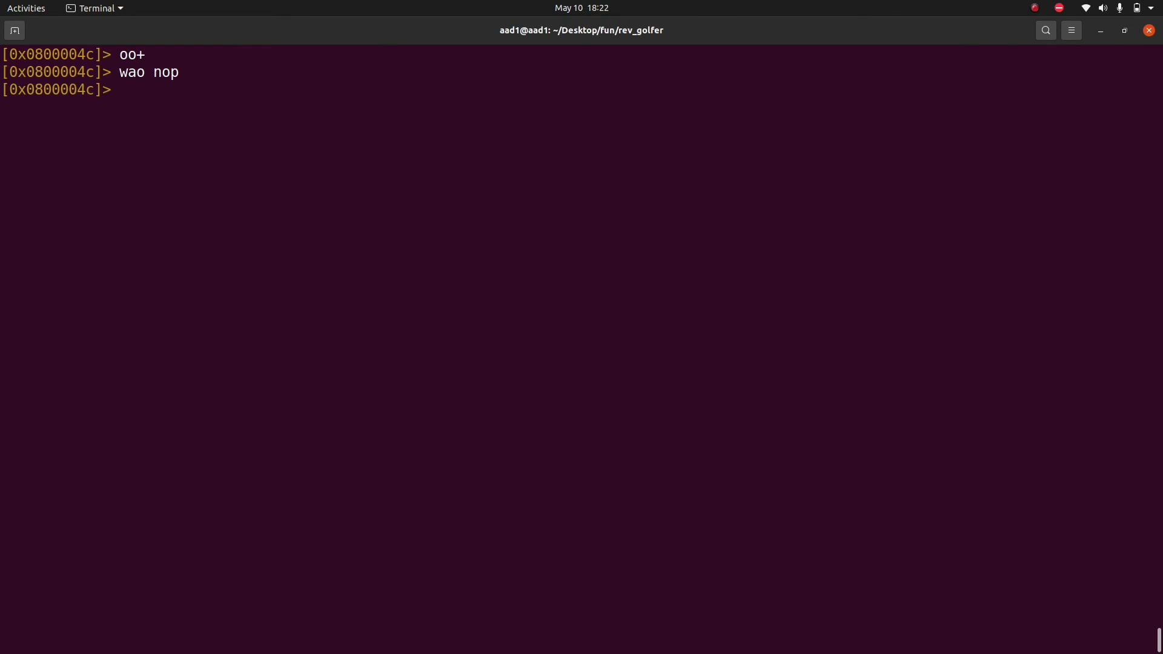
{"action": "type", "text": "pd1"}
{"action": "key", "text": "Return"}
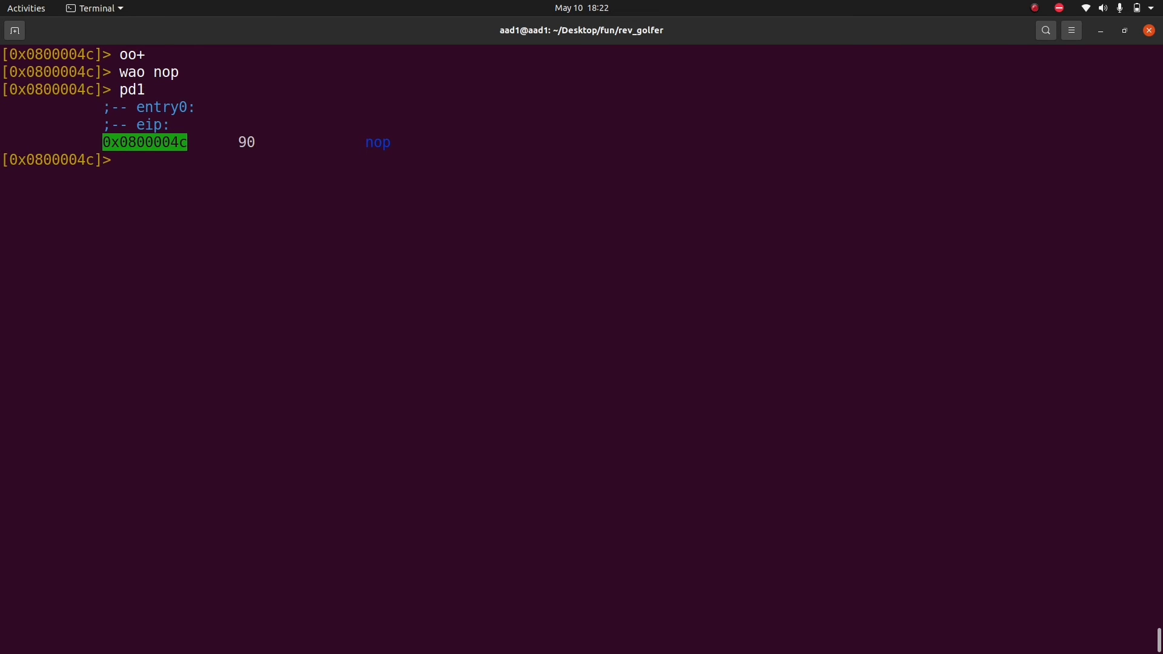
{"action": "type", "text": "q"}
{"action": "key", "text": "Return"}
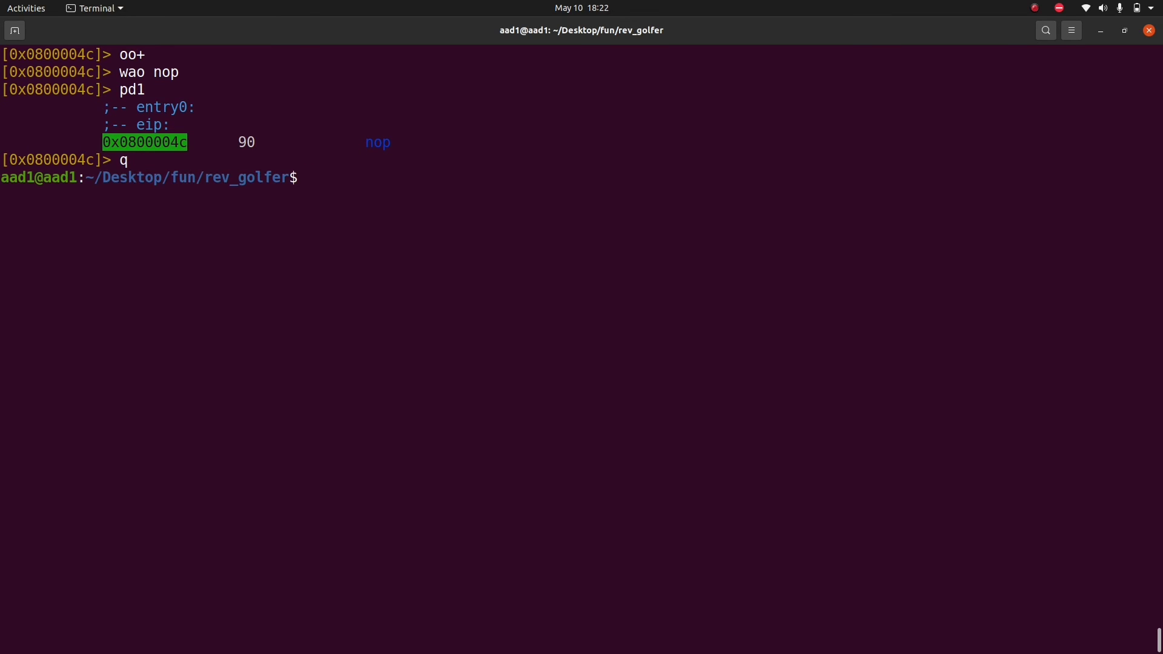
{"action": "type", "text": "./golfer"}
{"action": "key", "text": "Return"}
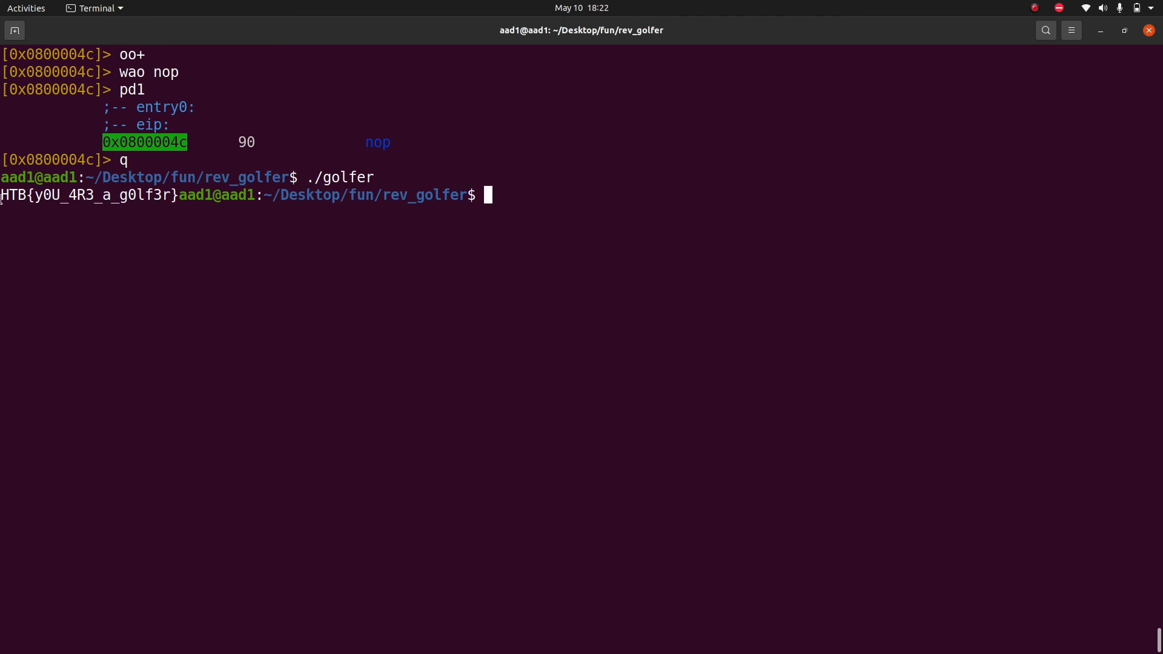
{"action": "left_click_drag", "start_coordinate": [179, 195], "coordinate": [3, 195]}
{"action": "key", "text": "ctrl+c"}
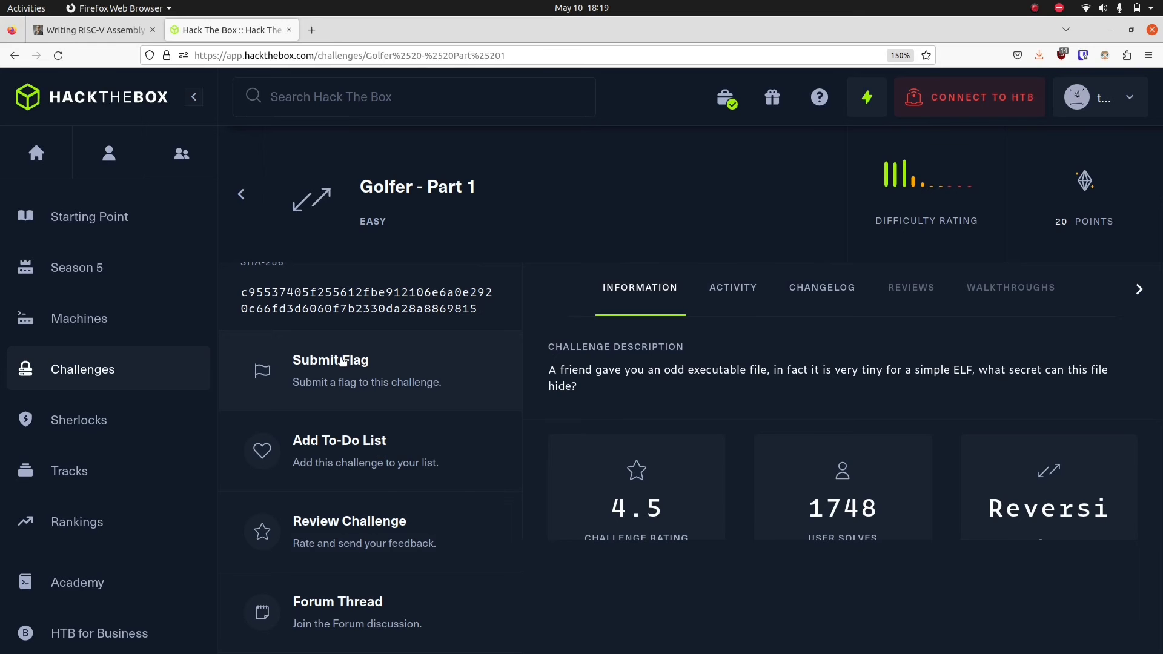
Paste HTB{y0U_4R3_a_g0lf3r} into the Submit Flag form and rate the difficulty 1
{"action": "left_click", "coordinate": [337, 360]}
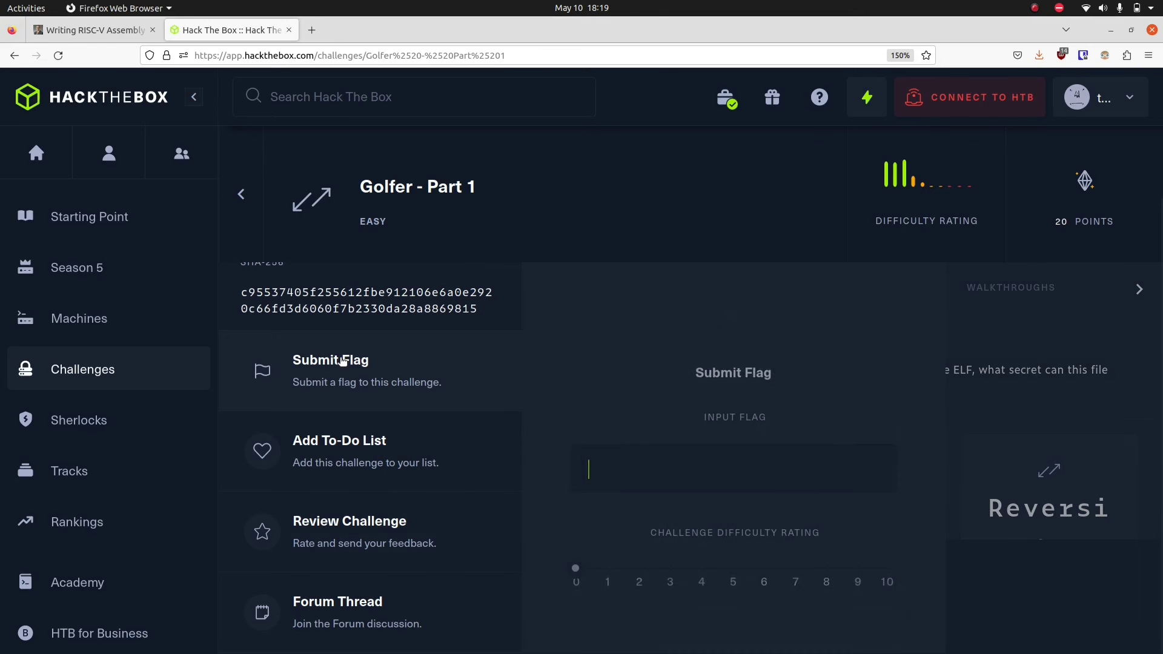
{"action": "key", "text": "ctrl+v"}
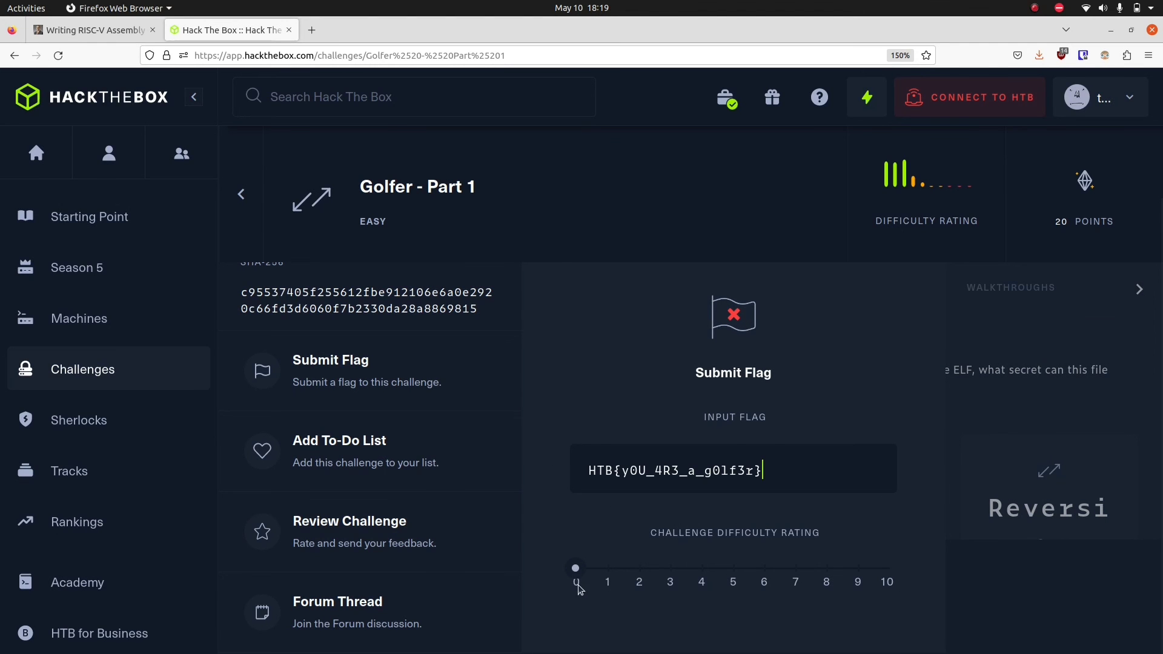
{"action": "left_click_drag", "start_coordinate": [577, 570], "coordinate": [602, 574]}
{"action": "scroll", "coordinate": [606, 573], "scroll_direction": "down", "scroll_amount": 5}
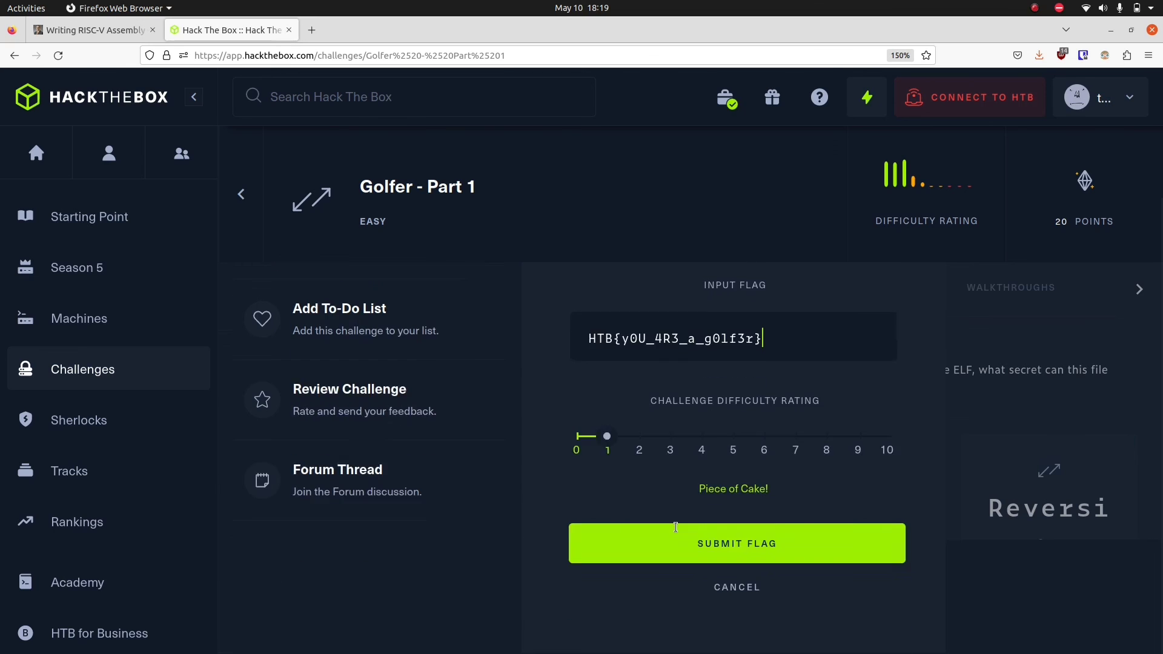